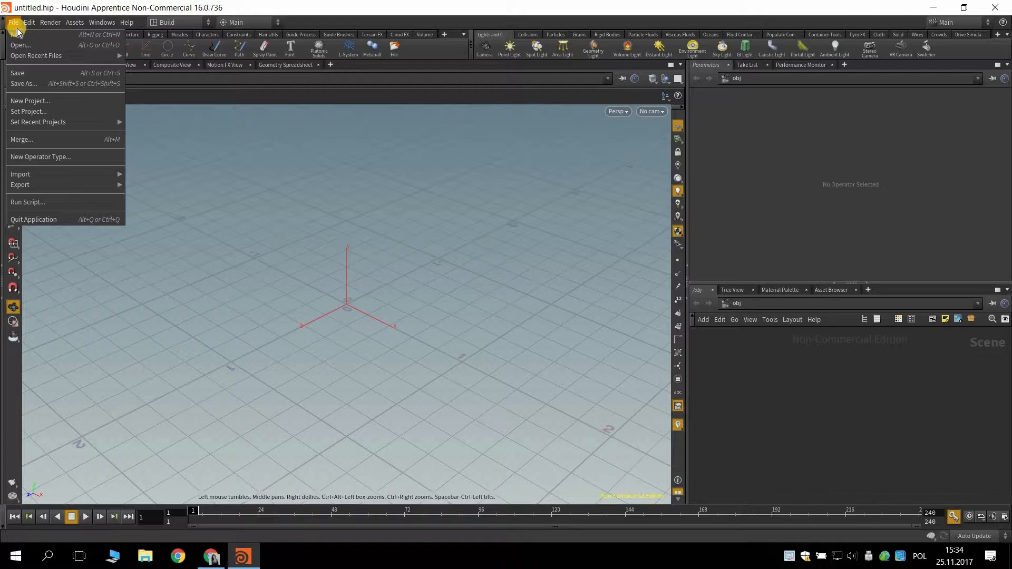
Step: Start a new project and name it Bird
left_click(45, 102)
left_click_drag(117, 19, 470, 91)
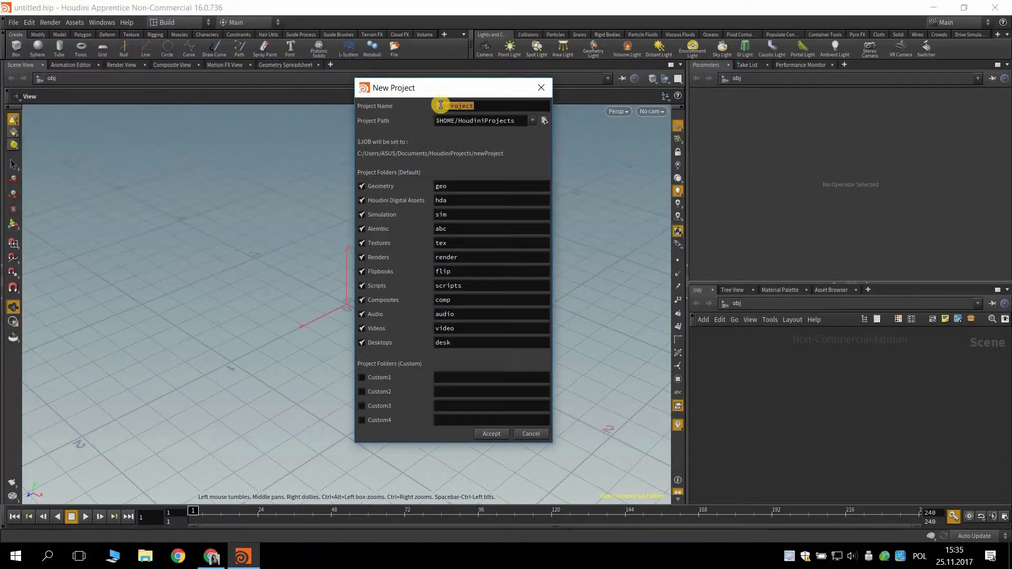
type("Bird")
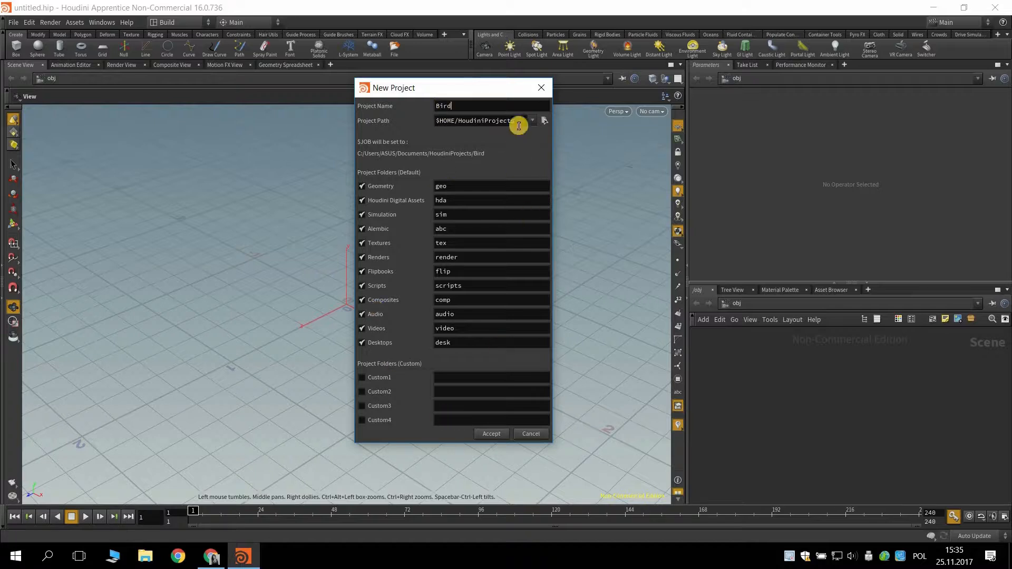
Step: Browse for the project path and create a new folder named Bird_tutorial on the Desktop
left_click(542, 120)
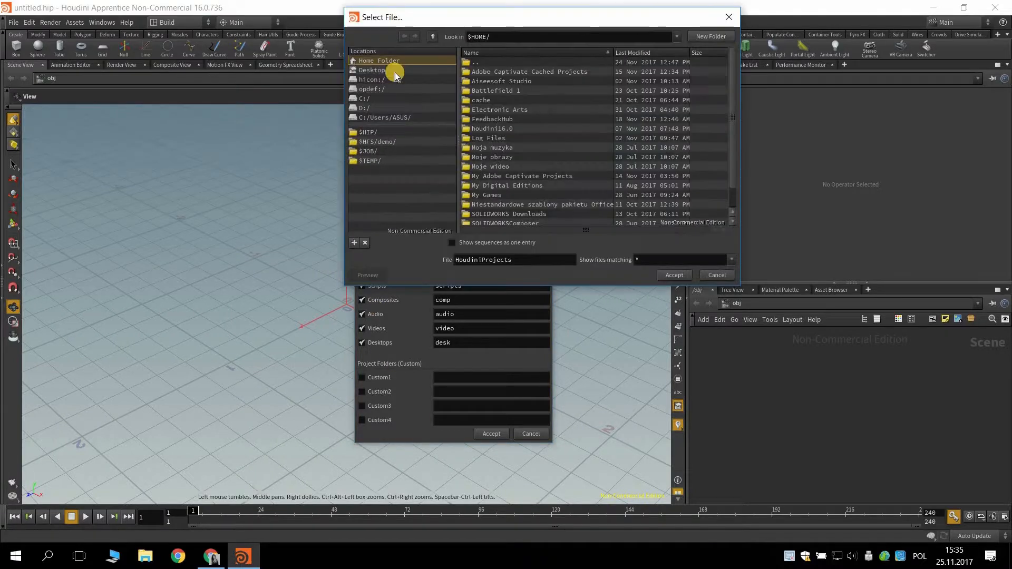
left_click(394, 72)
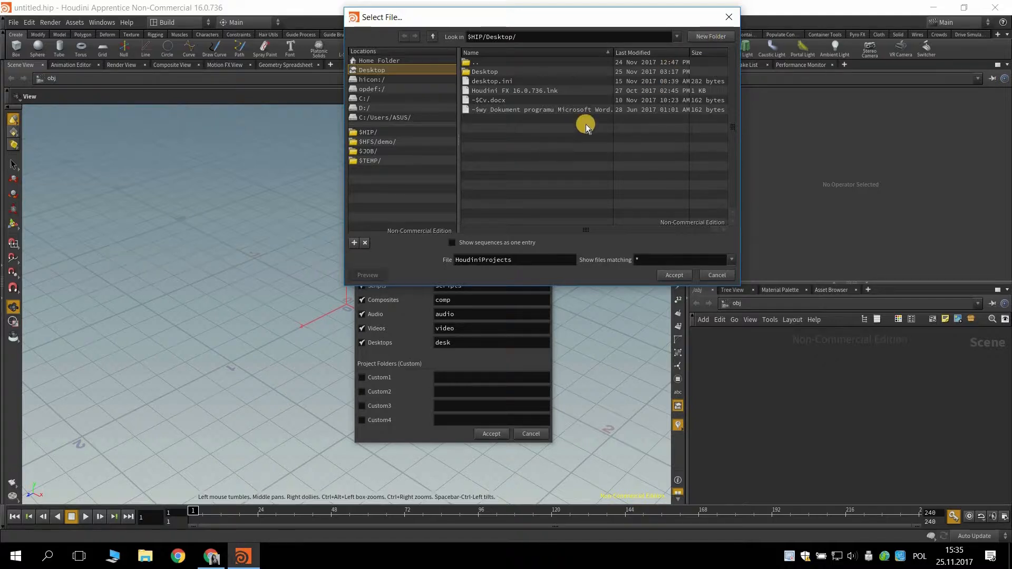
left_click(698, 38)
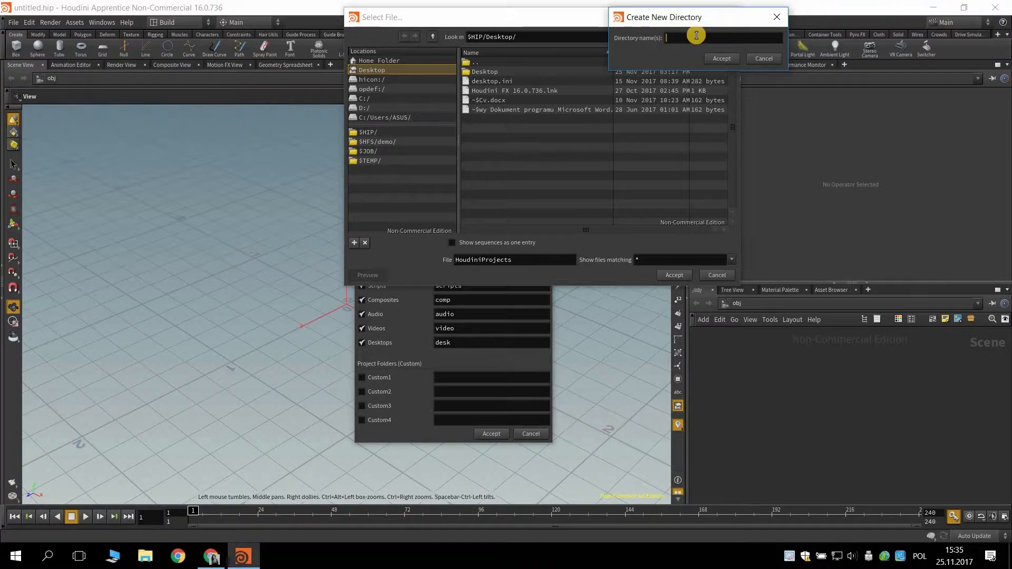
type("Bird_tutorial")
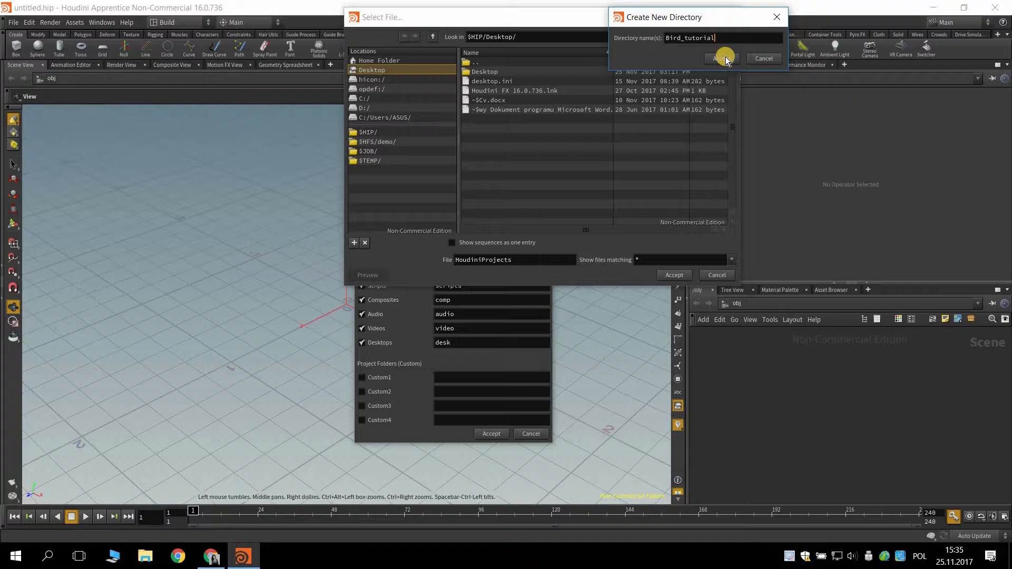
key("Return")
Step: Choose Bird inside Bird_tutorial as the project path and create the project with its default folders
left_click(462, 270)
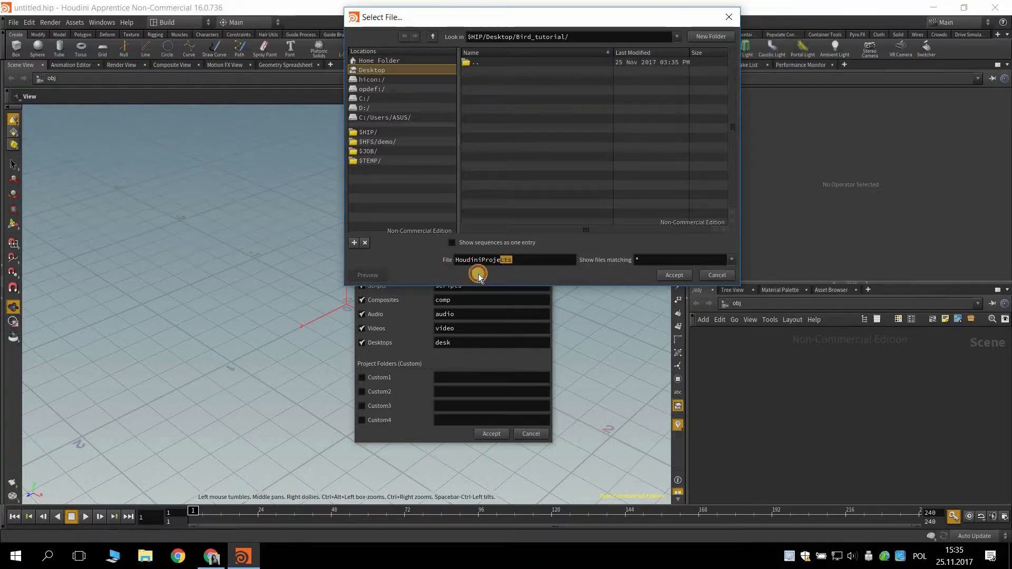
type("Bird")
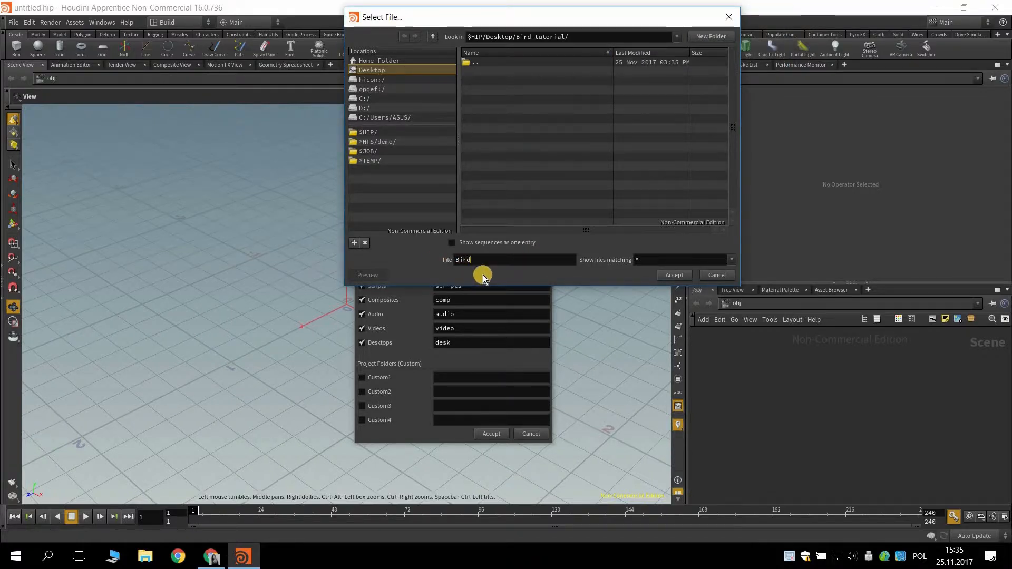
left_click(674, 275)
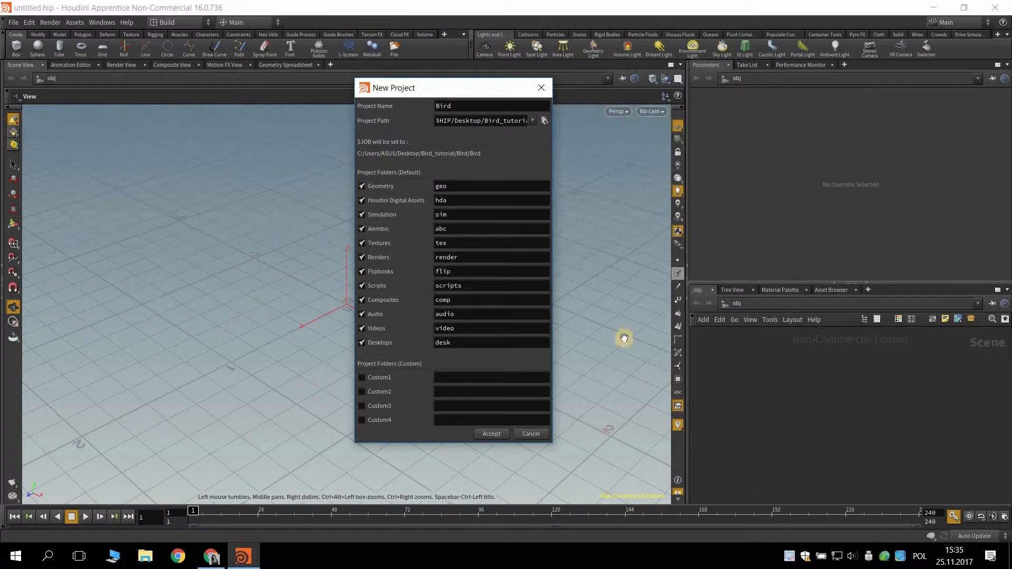
left_click(493, 431)
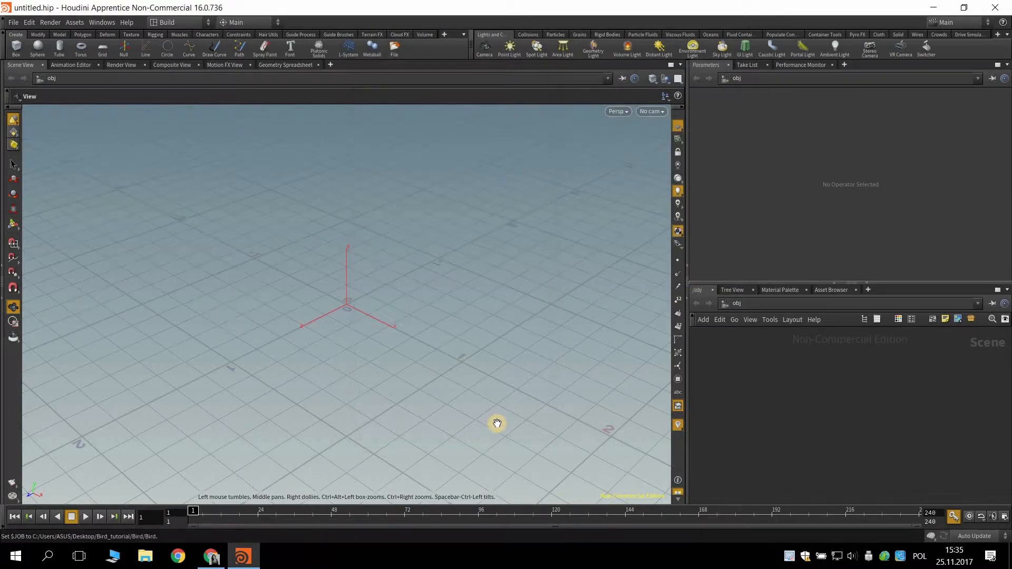
Step: Switch to the Google Drive page in Chrome and download the Ice texture folder, Bird Model.OBJ and HDRI map.jpg together
left_click(930, 8)
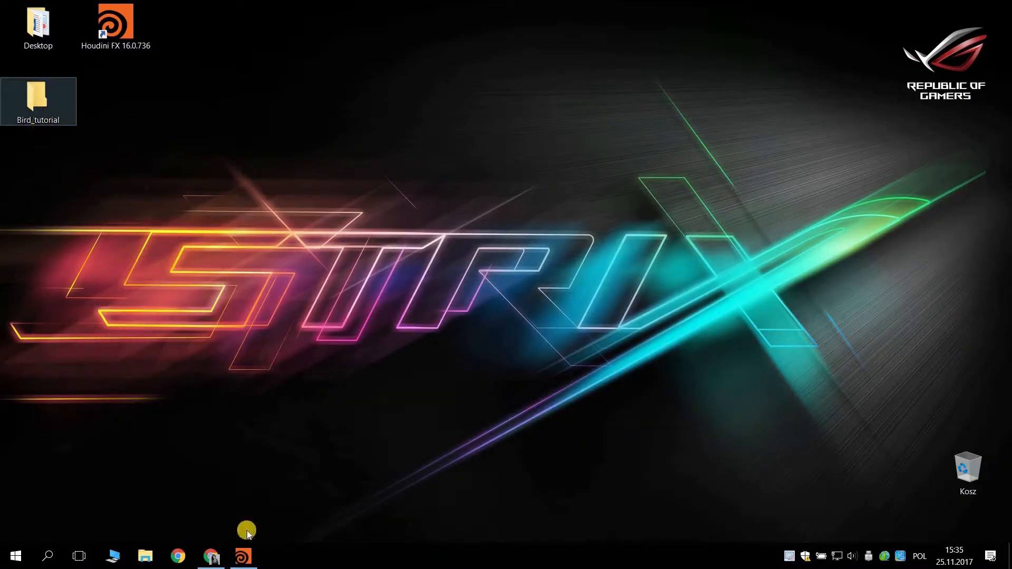
mouse_move(218, 557)
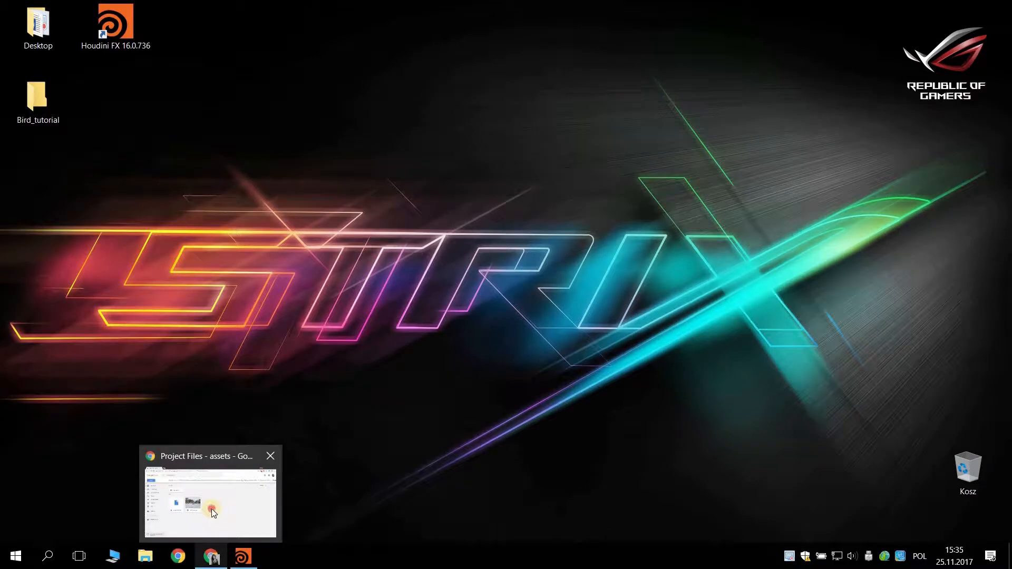
left_click(210, 508)
left_click_drag(524, 410, 215, 179)
right_click(216, 178)
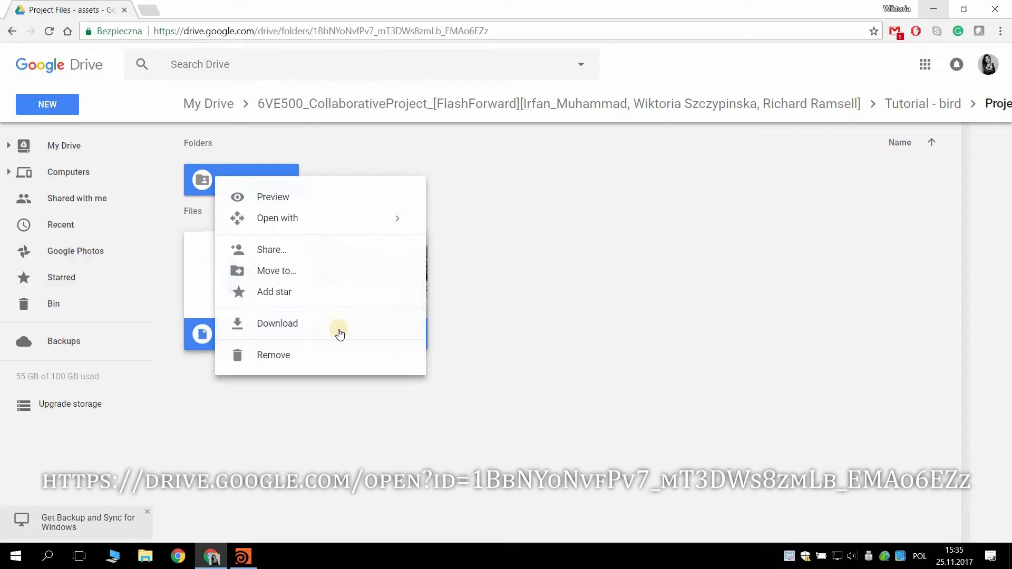
left_click(338, 330)
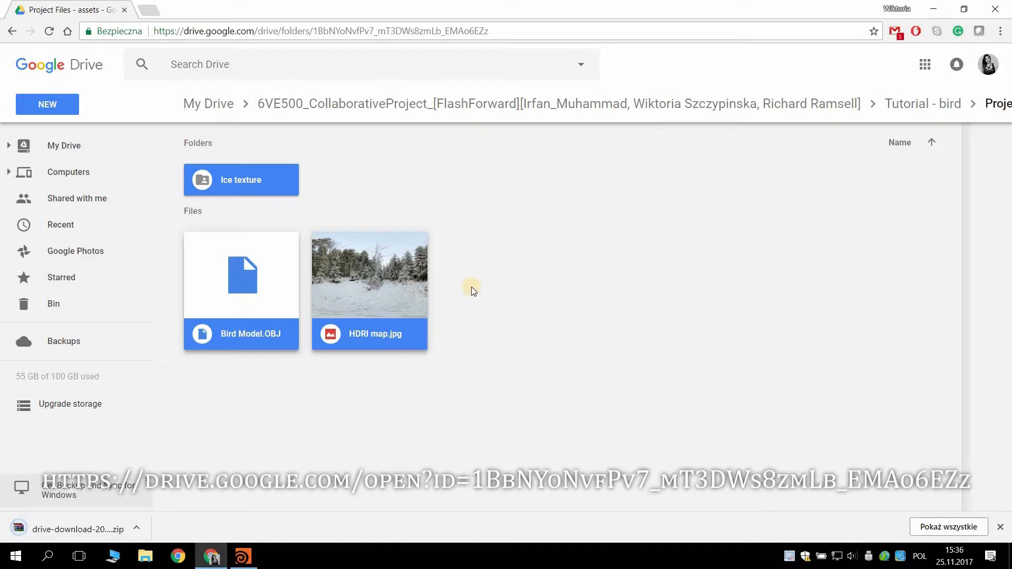
Step: Place the downloaded zip on the desktop, extract its contents there, and delete the archive
left_click_drag(405, 4, 702, 16)
left_click_drag(494, 531, 270, 250)
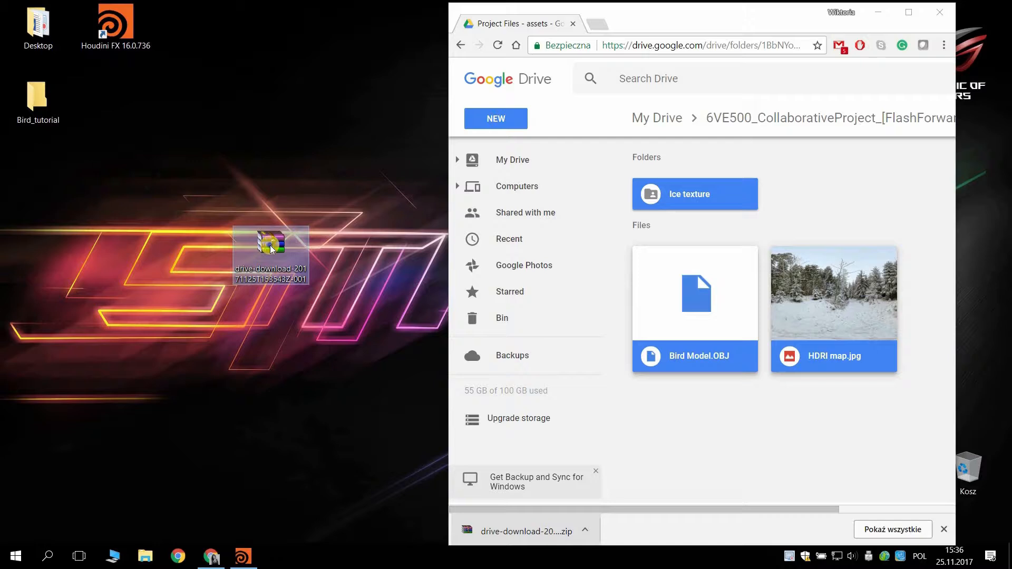
right_click(270, 245)
left_click(340, 300)
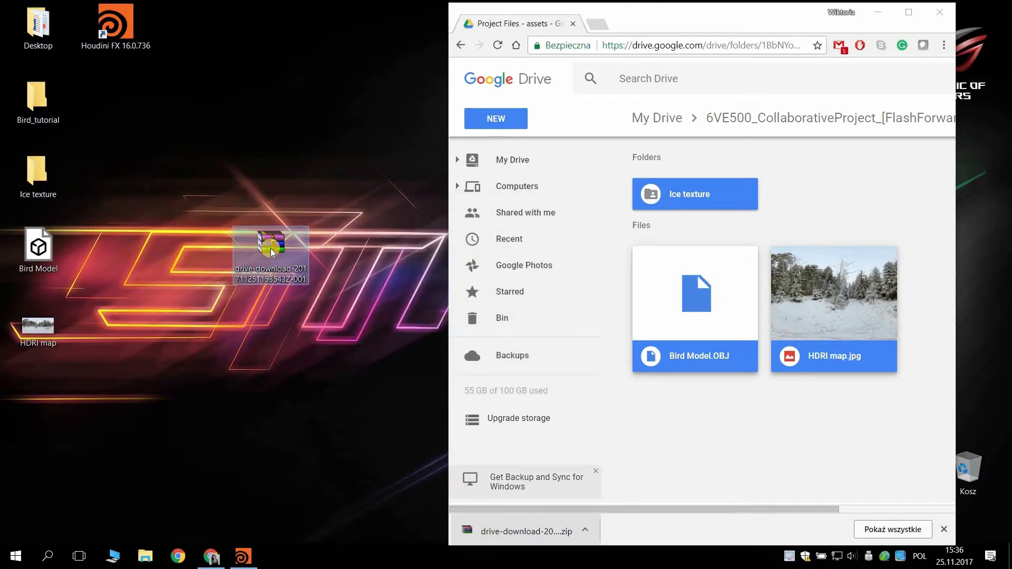
key("Delete")
left_click(877, 12)
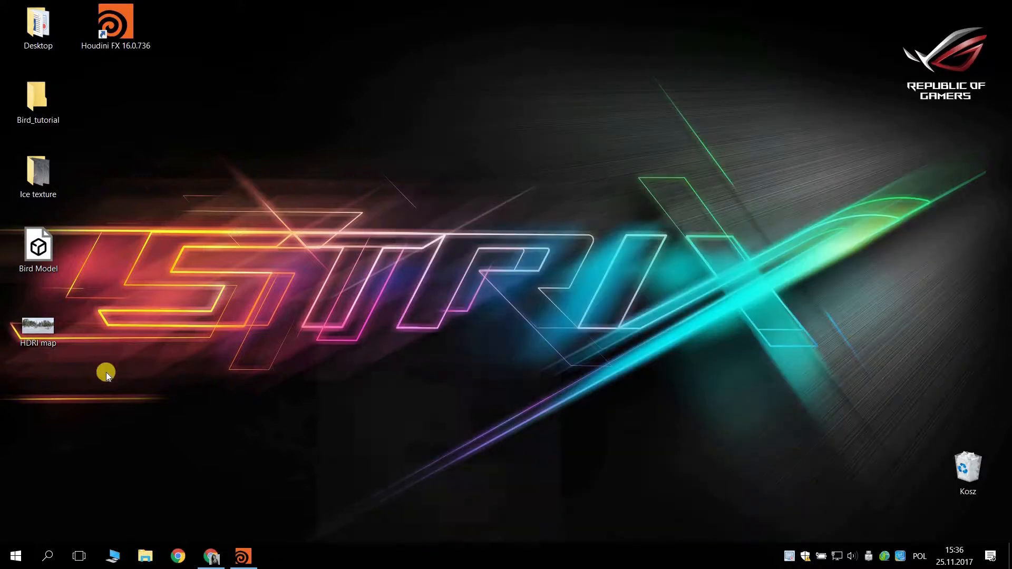
Step: Open the project's geo folder inside Bird_tutorial/Bird/Bird beside the desktop files
double_click(55, 124)
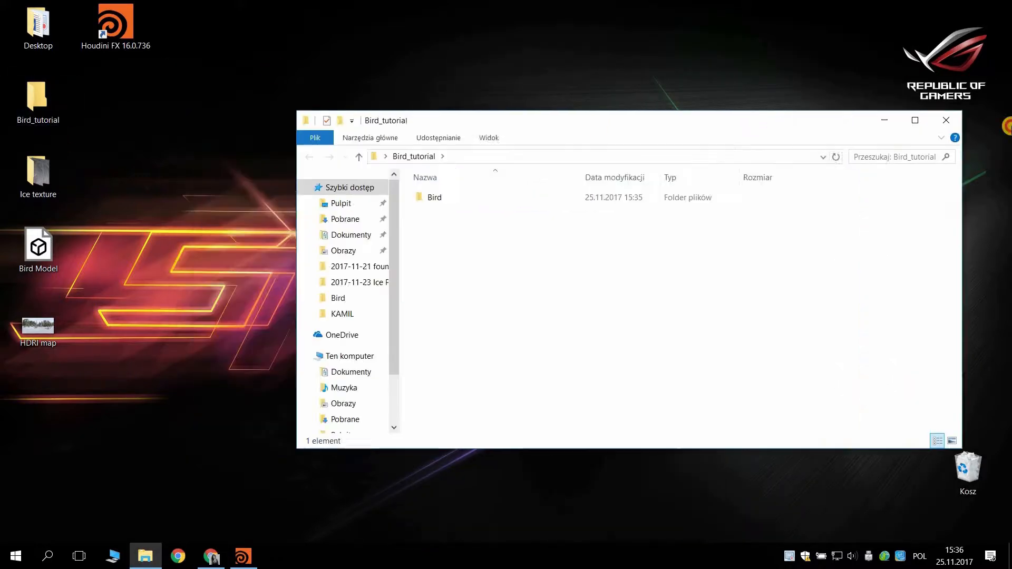
key("super+Right")
left_click(686, 92)
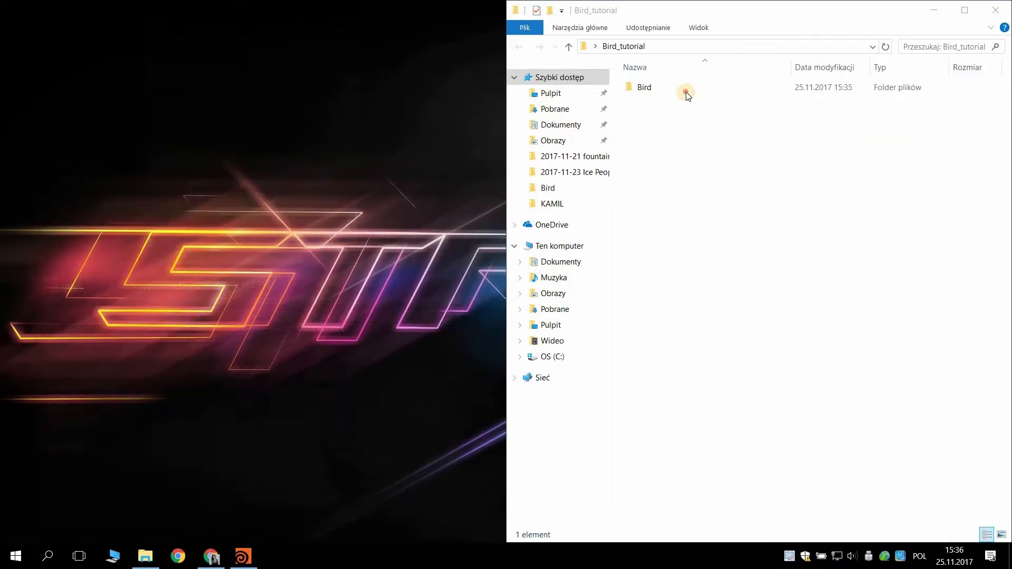
double_click(685, 92)
double_click(686, 92)
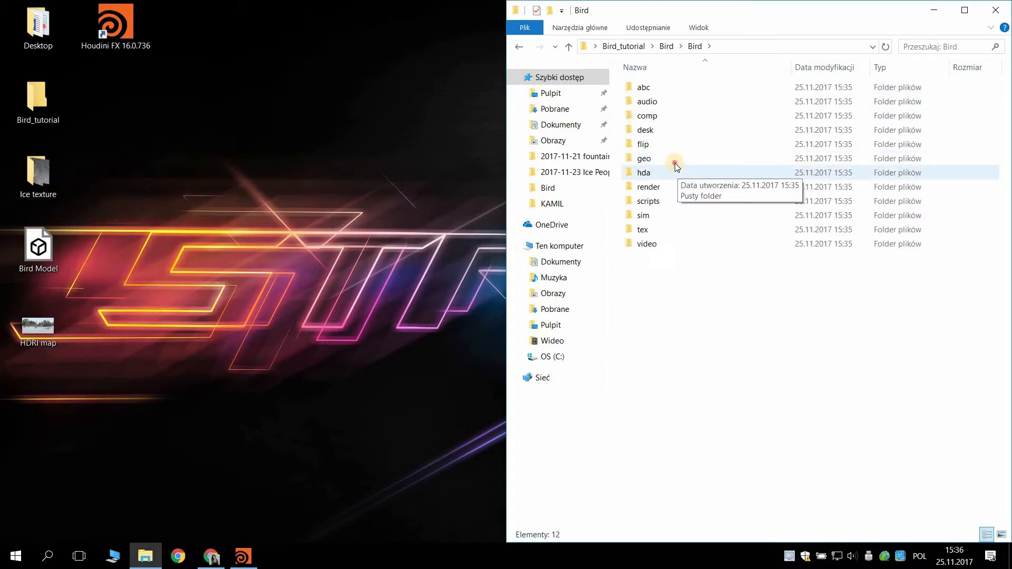
double_click(675, 159)
Step: Move the Ice texture folder, Bird Model and HDRI map from the desktop into the geo folder
left_click_drag(21, 175, 125, 376)
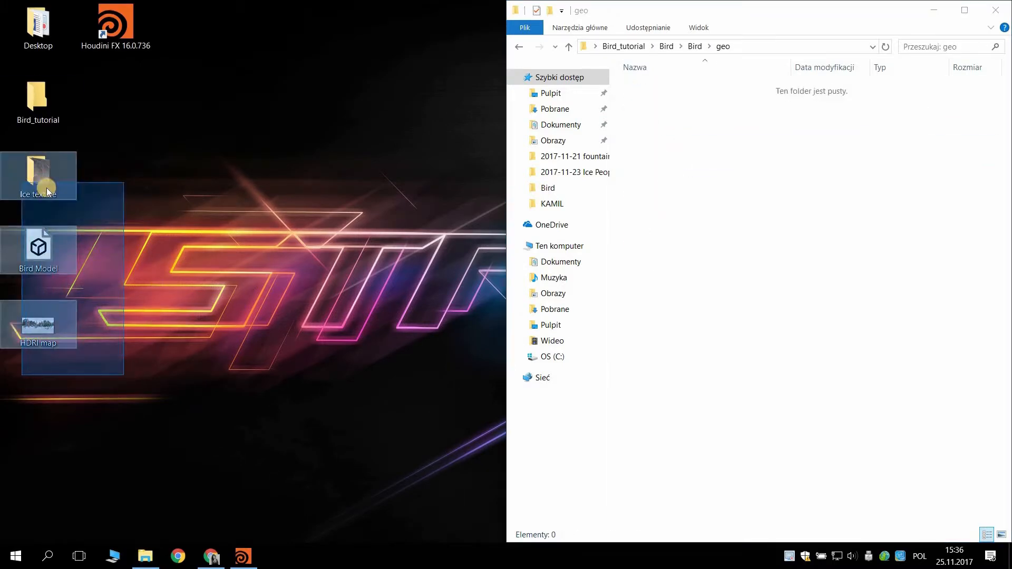
right_click_drag(46, 176, 791, 211)
left_click(815, 217)
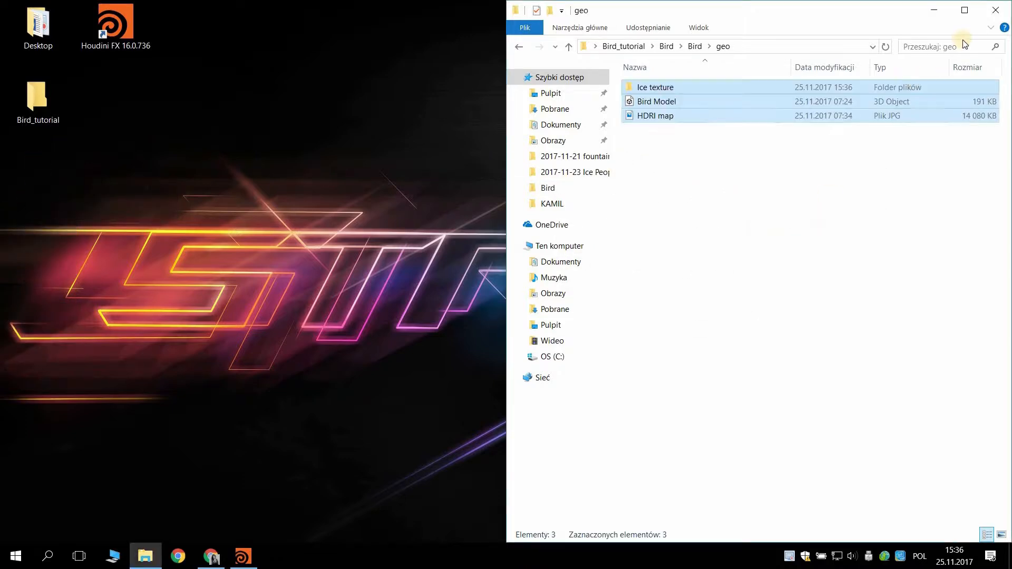
Step: Switch back to Houdini and orbit, zoom and pan around the empty scene's perspective view
left_click(245, 555)
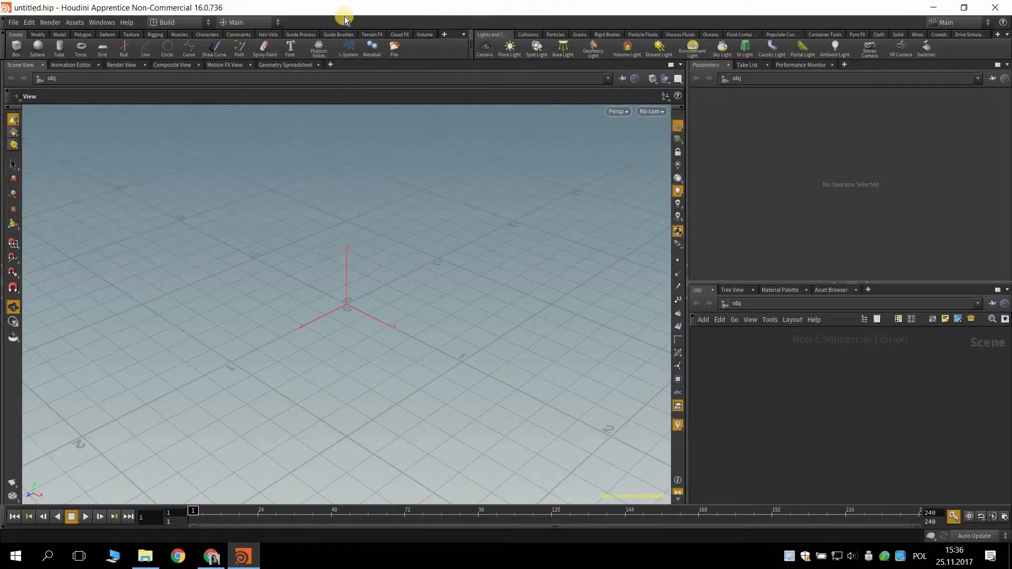
left_click_drag(393, 311, 391, 315, "alt")
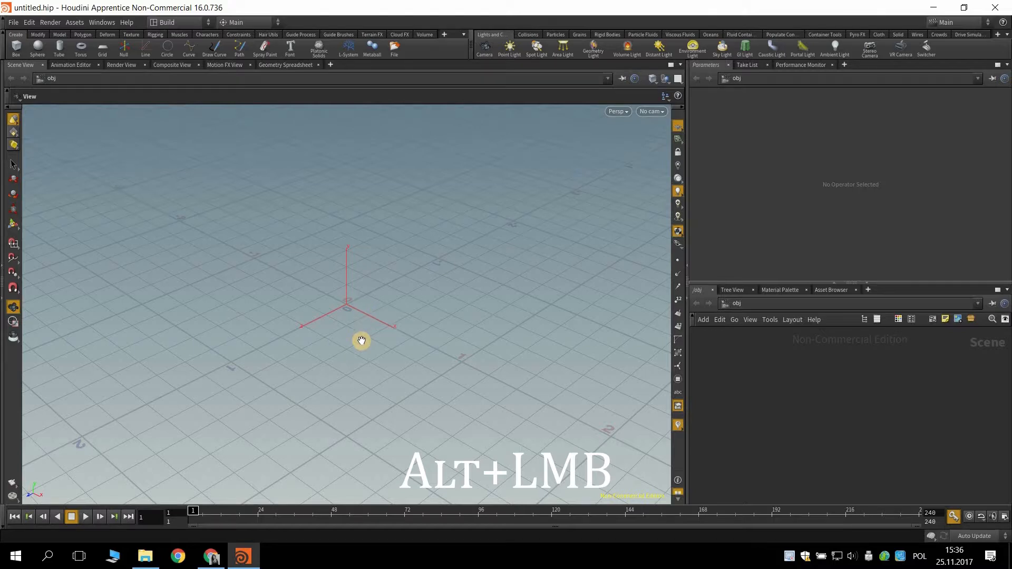
left_click_drag(357, 249, 323, 330, "alt")
right_click_drag(323, 330, 386, 384, "alt")
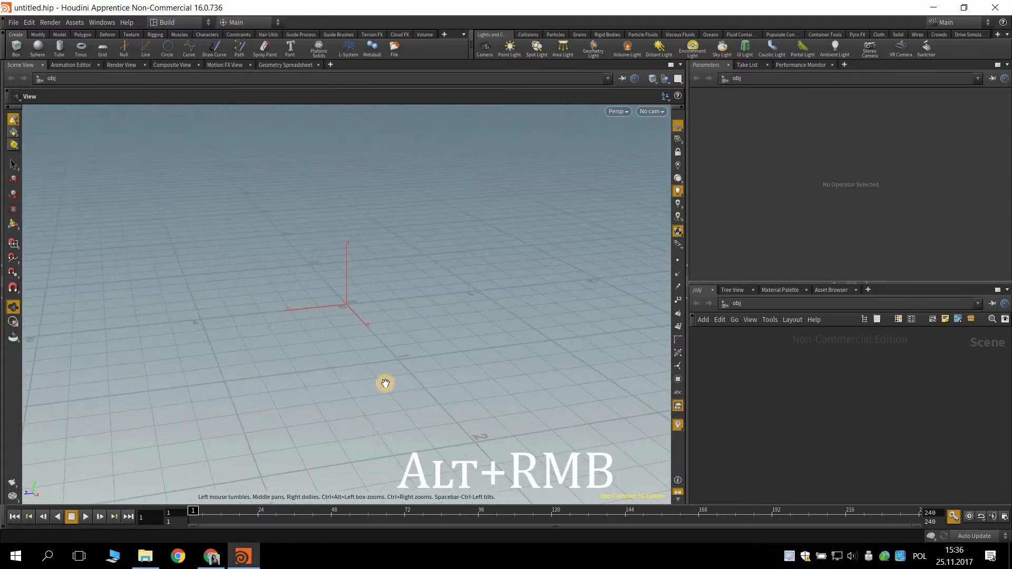
right_click_drag(371, 321, 355, 276, "alt")
middle_click_drag(355, 276, 336, 293)
middle_click_drag(335, 348, 307, 306)
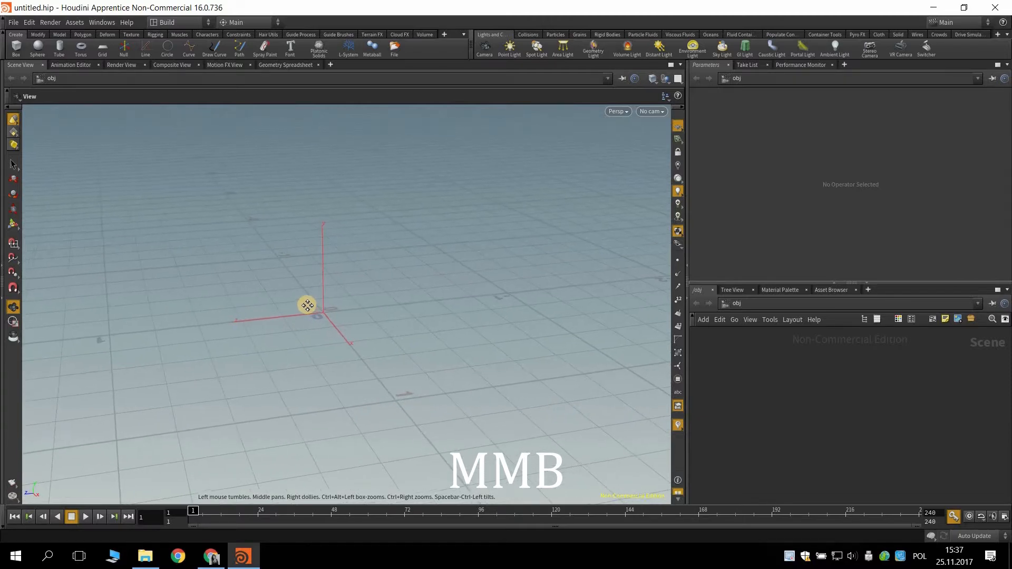
Step: Change the desktop layout to Technical and collapse the Tree View and Python Shell panes
left_click(191, 24)
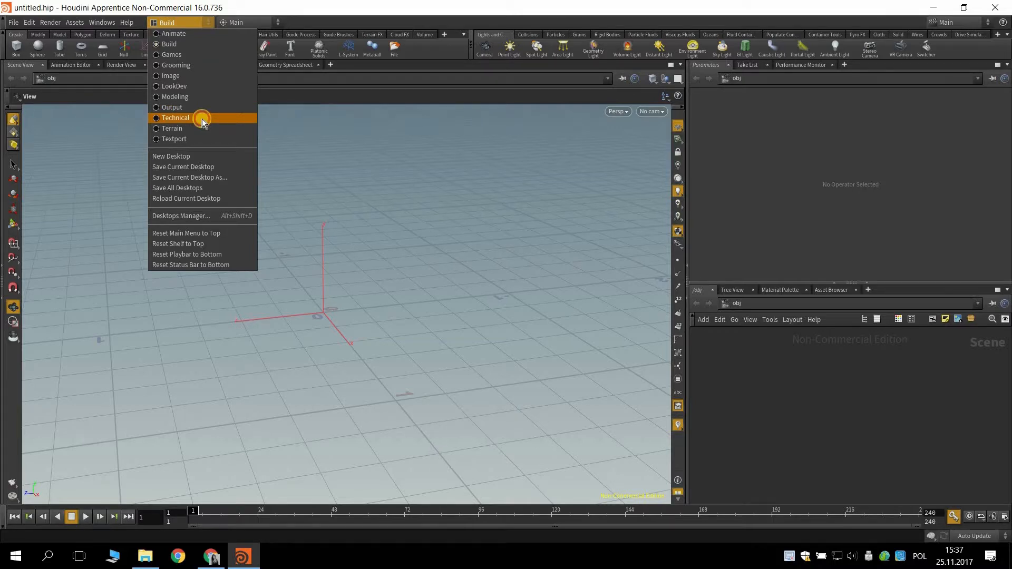
left_click(201, 119)
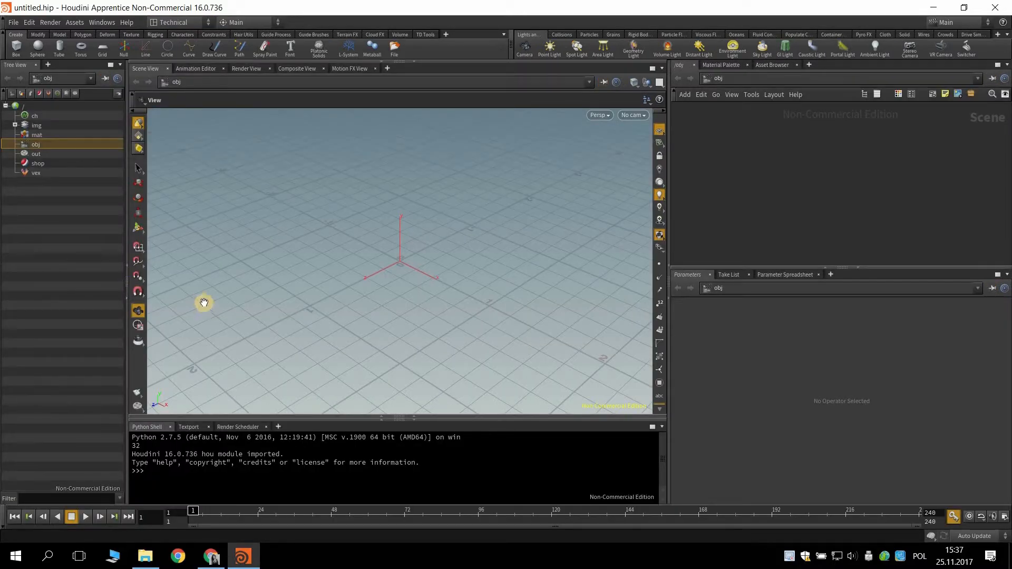
left_click(125, 266)
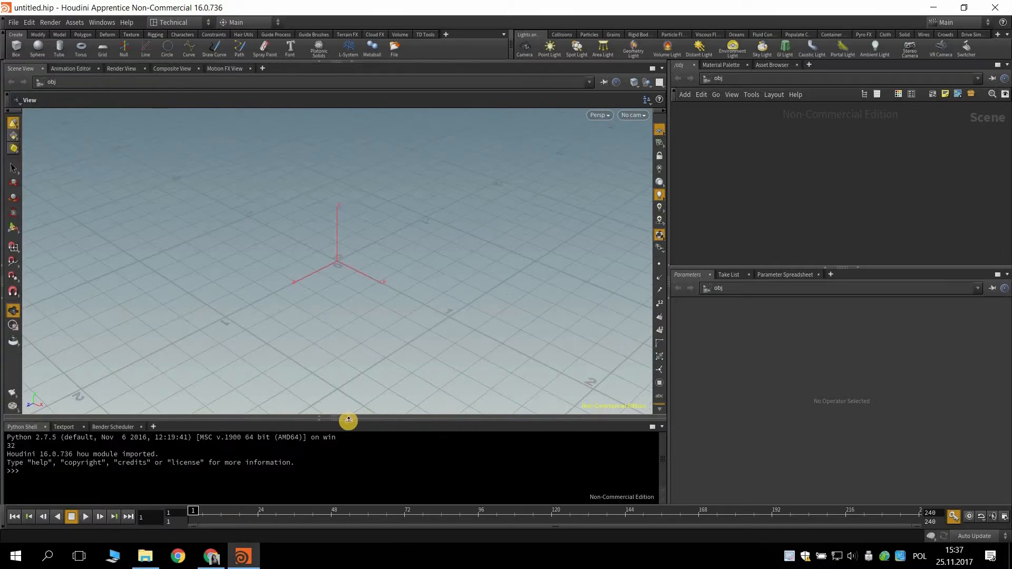
left_click(352, 419)
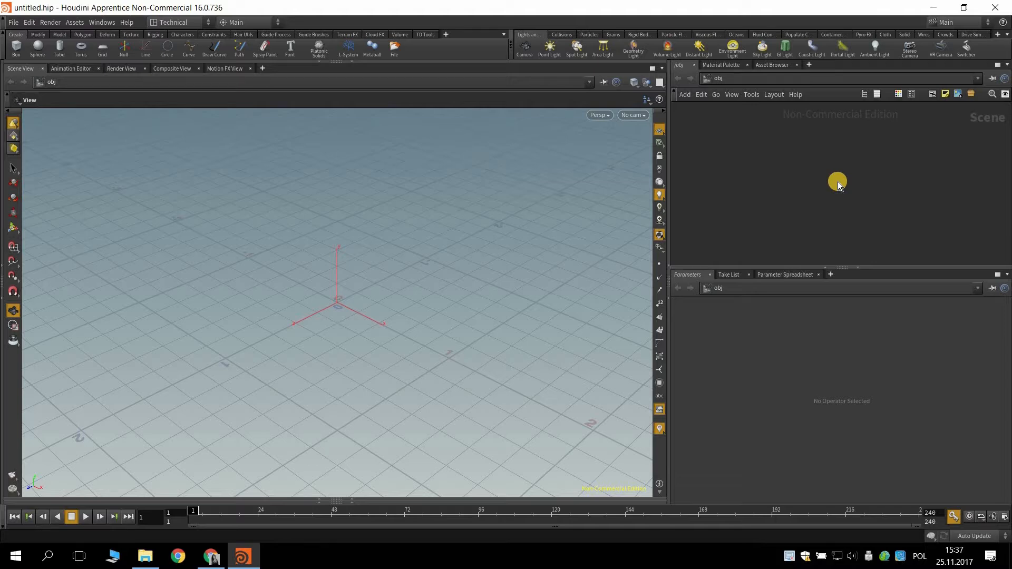
Step: Add a Geometry node to the obj network
key("Tab")
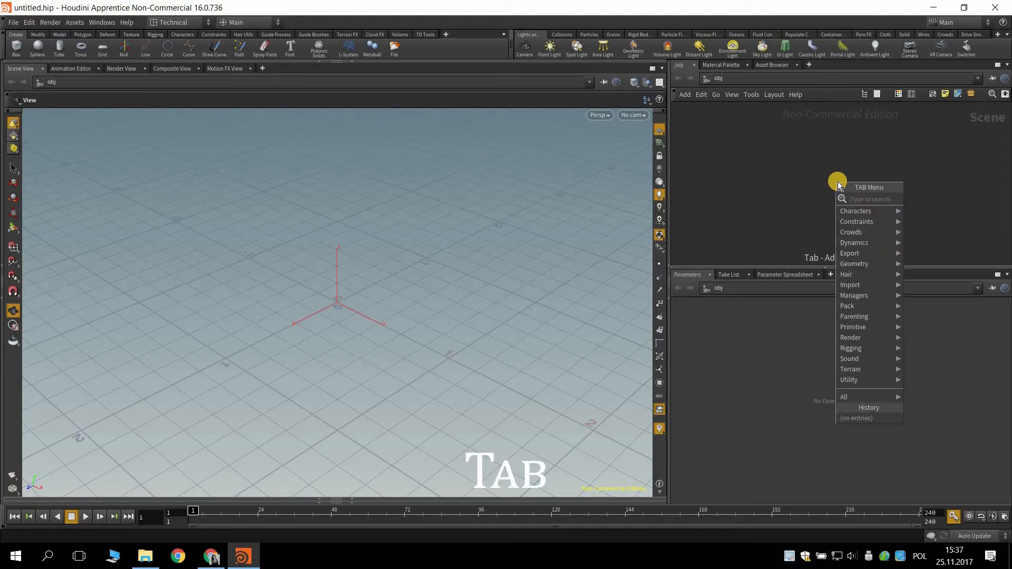
type("g")
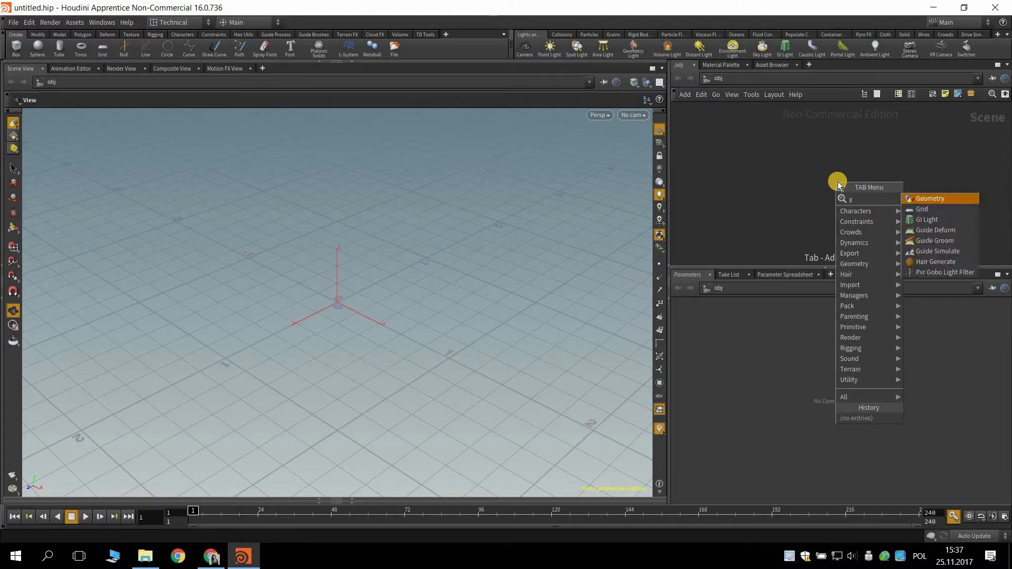
type("eo")
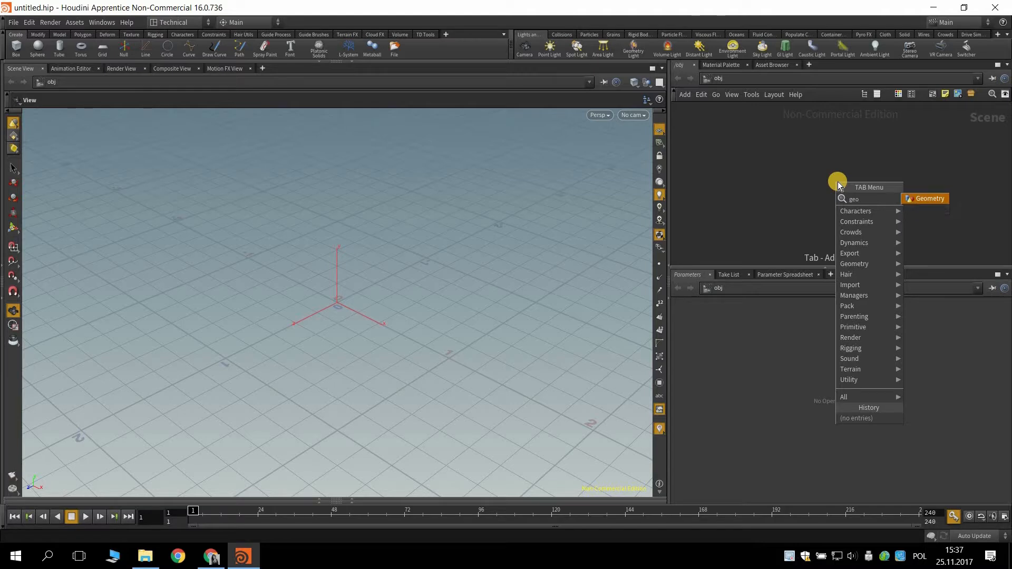
key("Return")
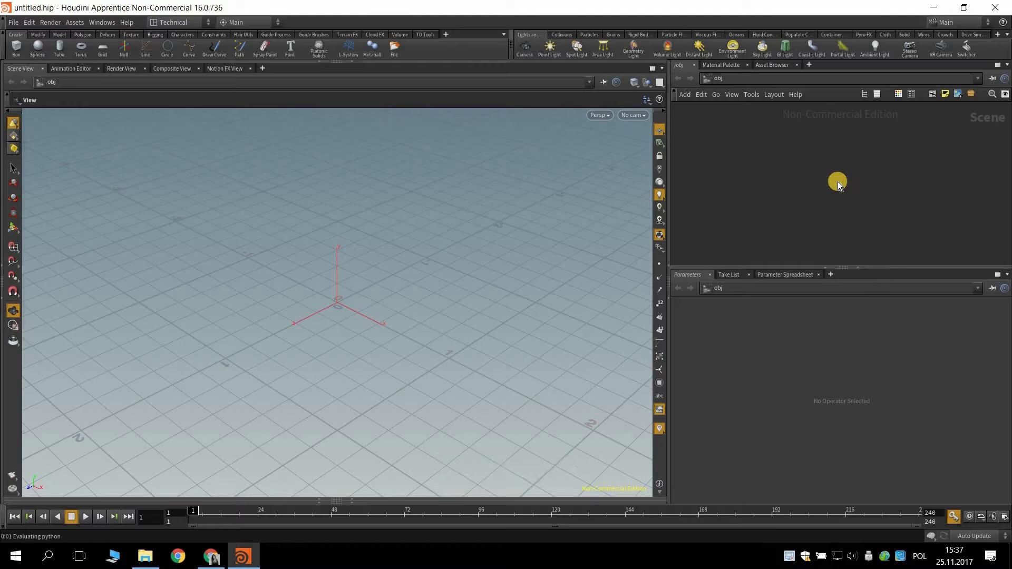
left_click(838, 182)
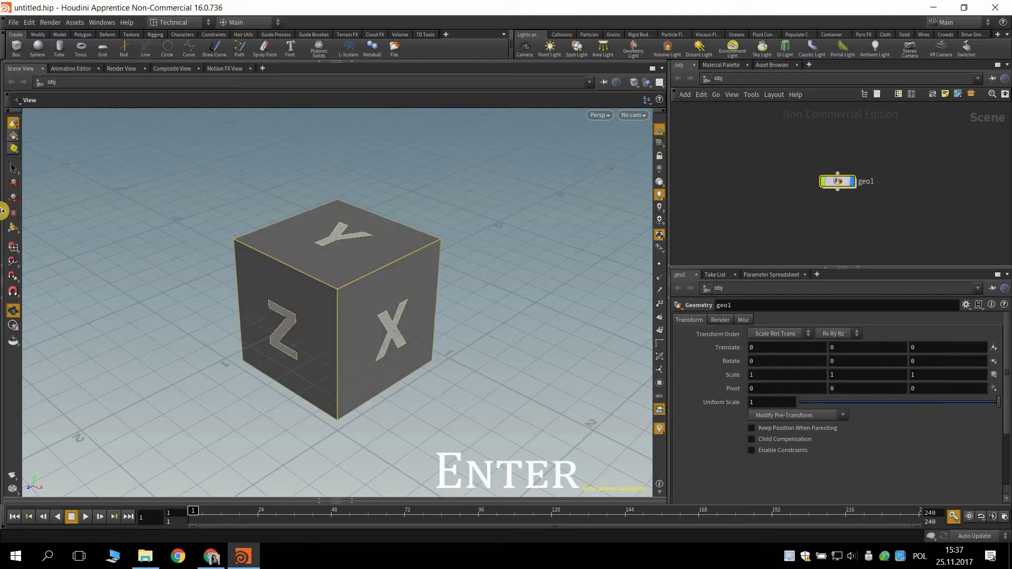
Step: Move the geo1 cube about 1.31 units along the Z axis
left_click(14, 186)
left_click_drag(299, 322, 131, 417)
Step: Add a second Geometry node just below geo1 in the obj network
key("Tab")
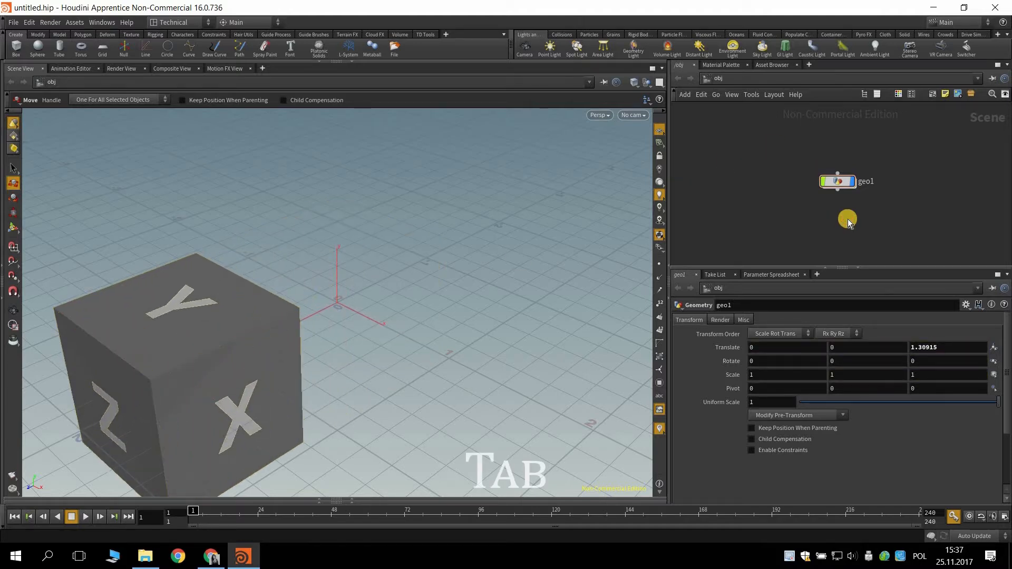
type("geo")
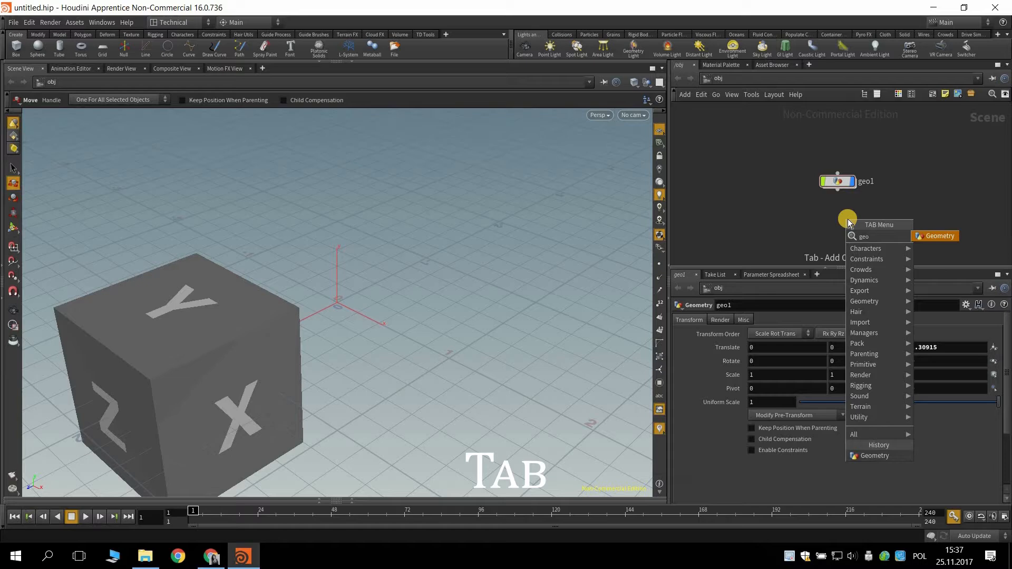
key("Return")
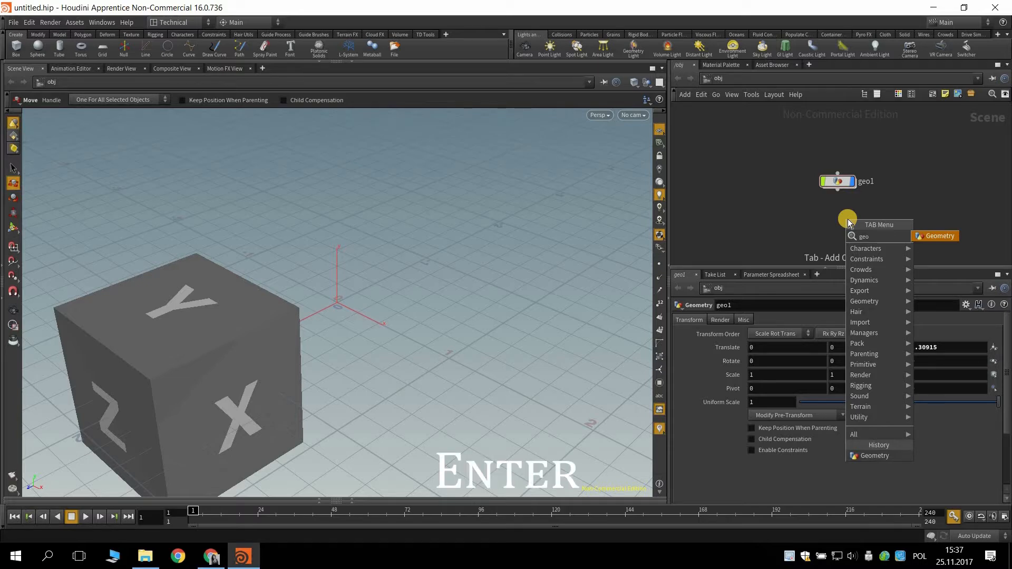
left_click(848, 219)
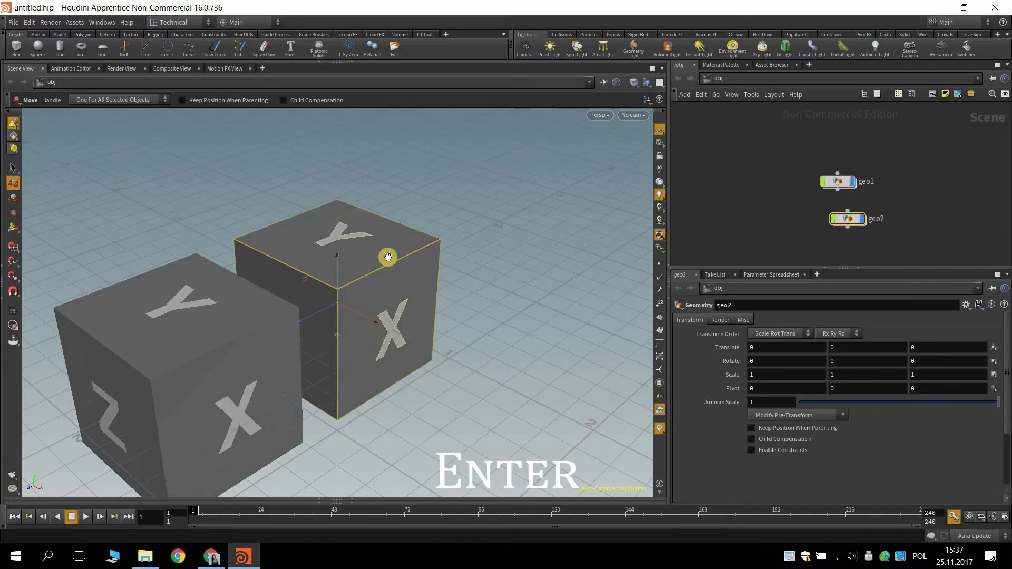
Step: Turn the display flags of geo1 and geo2 off and back on to compare the cubes in the scene view
key("Escape")
left_click_drag(339, 233, 527, 206)
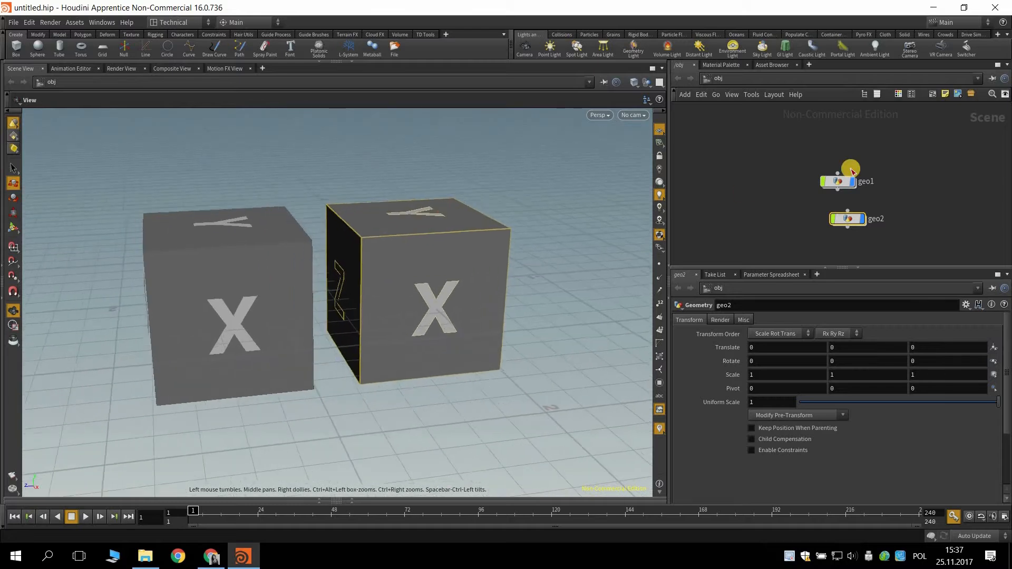
left_click_drag(744, 192, 373, 296, "alt")
mouse_move(853, 181)
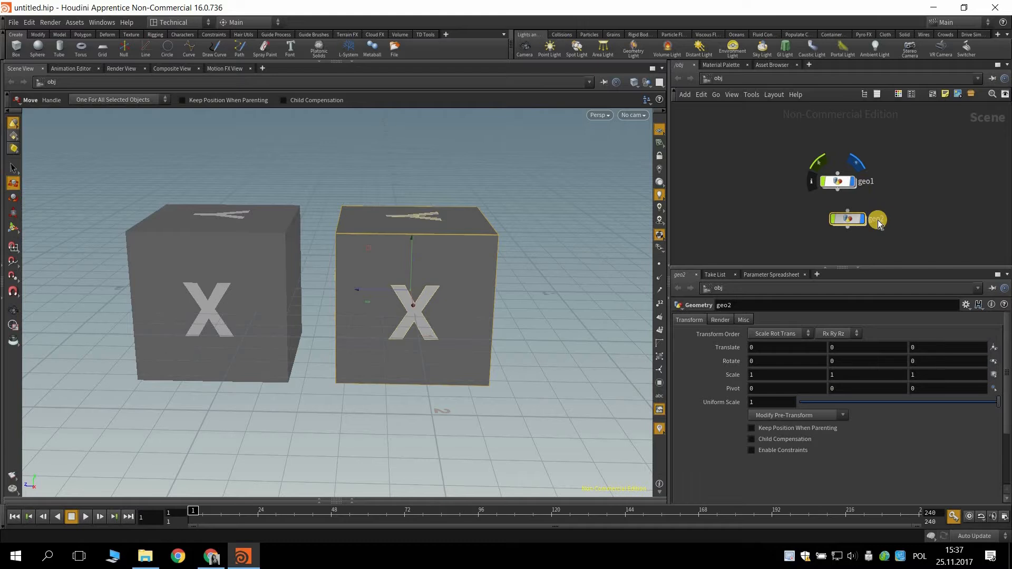
left_click(853, 180)
left_click(864, 223)
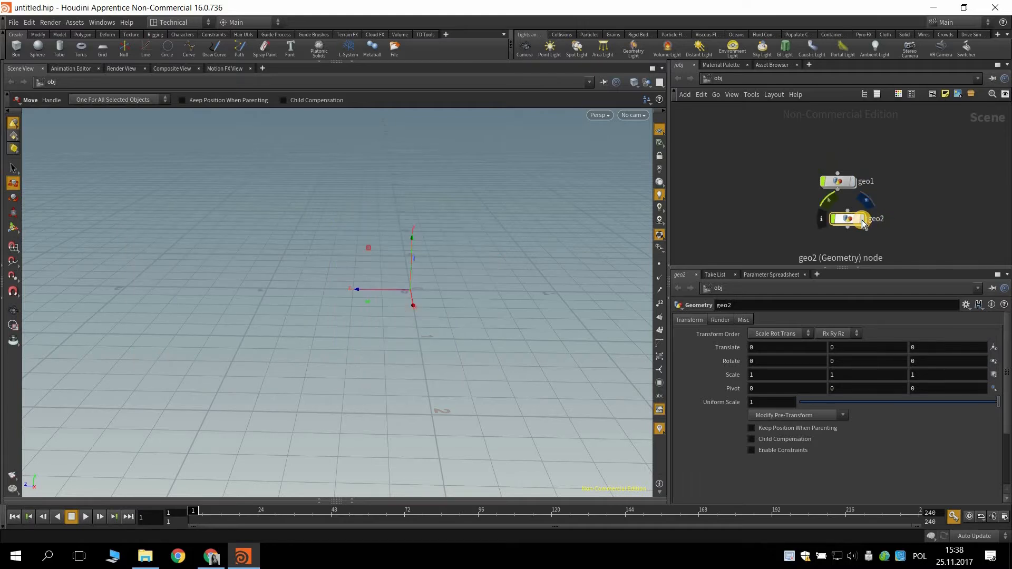
left_click(854, 181)
left_click(854, 181)
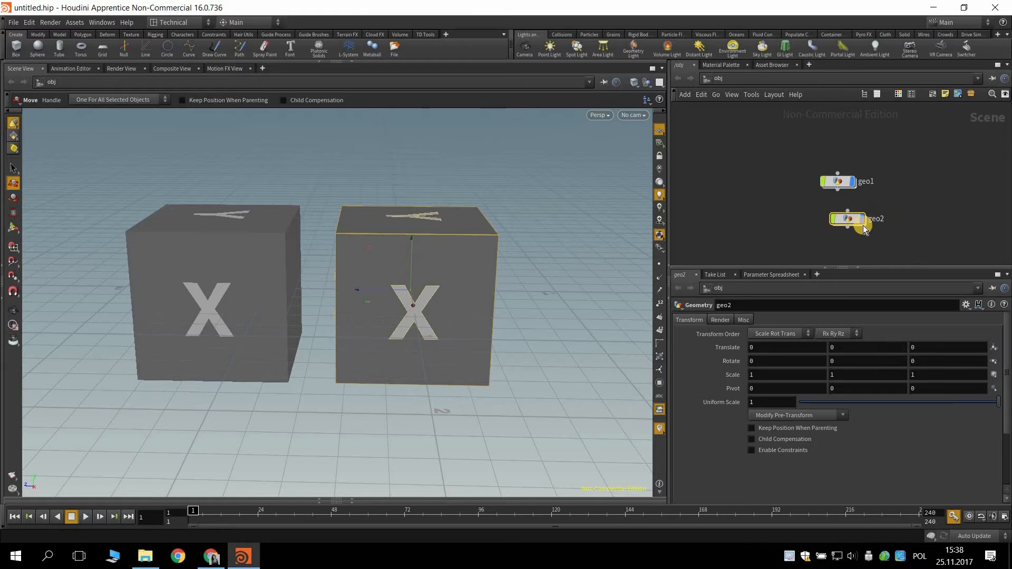
Step: Select both Geometry nodes, geo1 and geo2, in the obj network and delete them
middle_click_drag(840, 208, 879, 183)
right_click_drag(879, 182, 896, 228)
left_click_drag(876, 215, 783, 134)
mouse_move(862, 186)
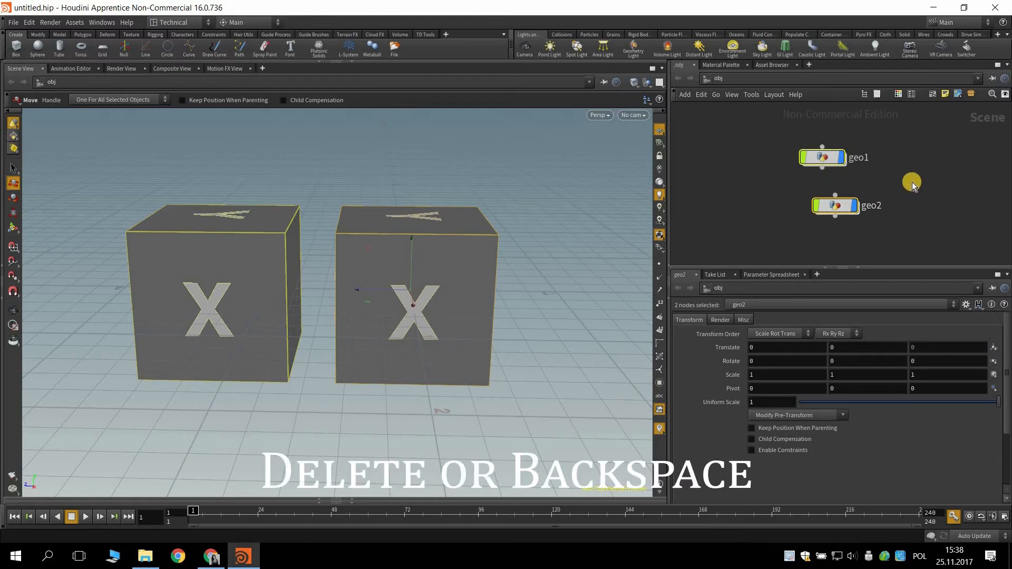
key("Delete")
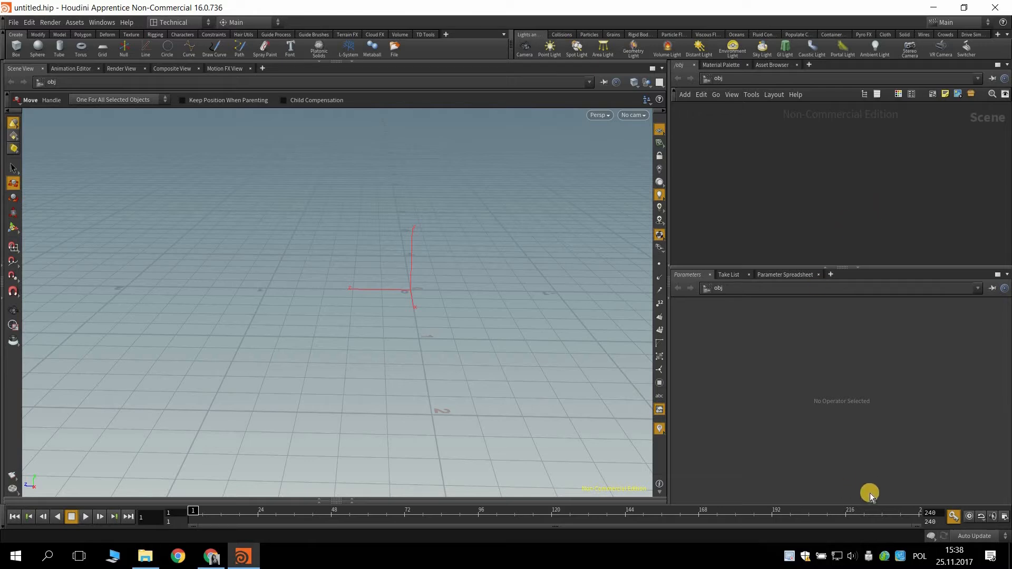
Step: Set the timeline's end frame to 60 and toggle real-time playback
left_click_drag(879, 520, 895, 518)
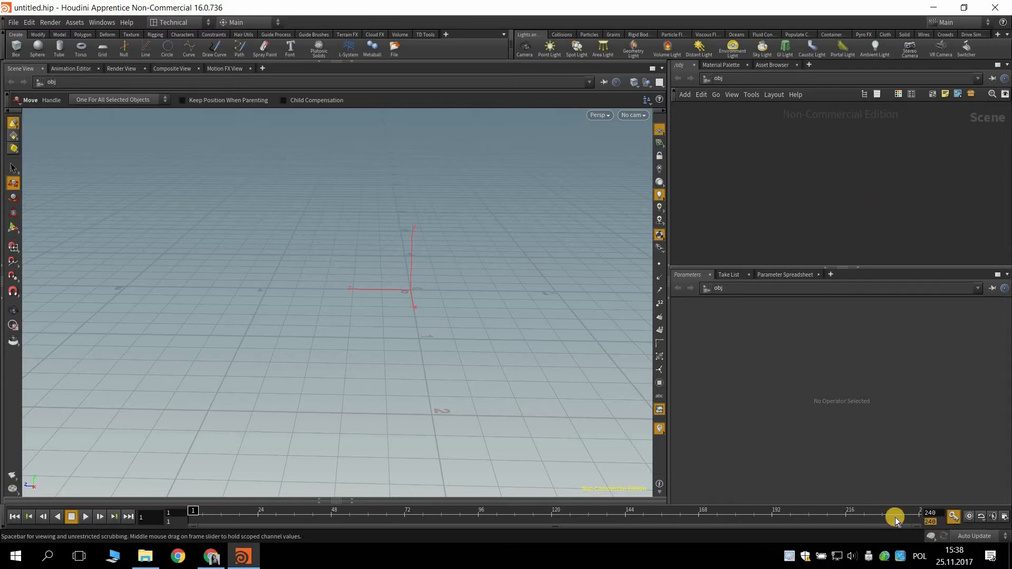
type("60")
key("Return")
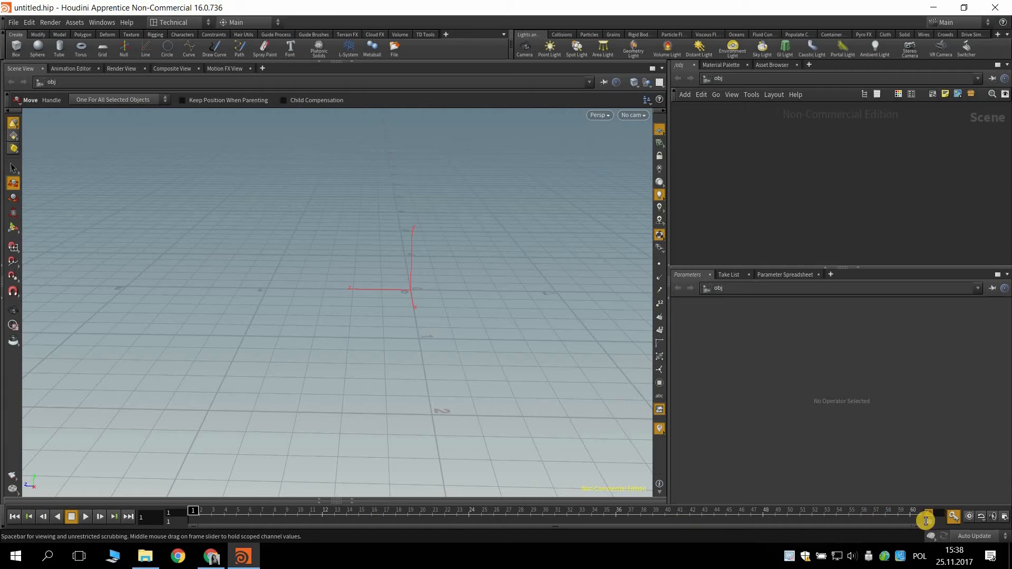
left_click(955, 516)
left_click(956, 520)
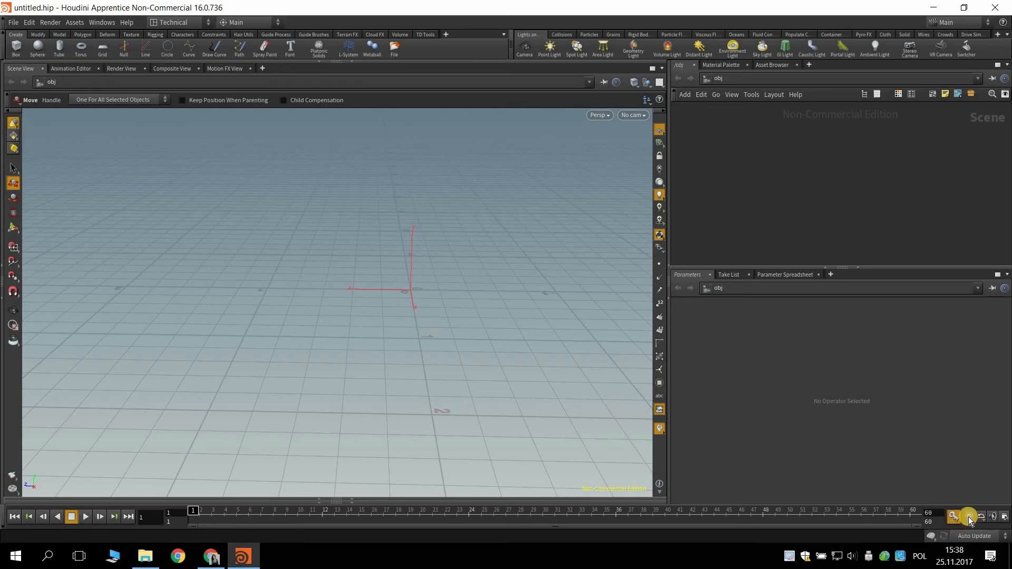
left_click(971, 517)
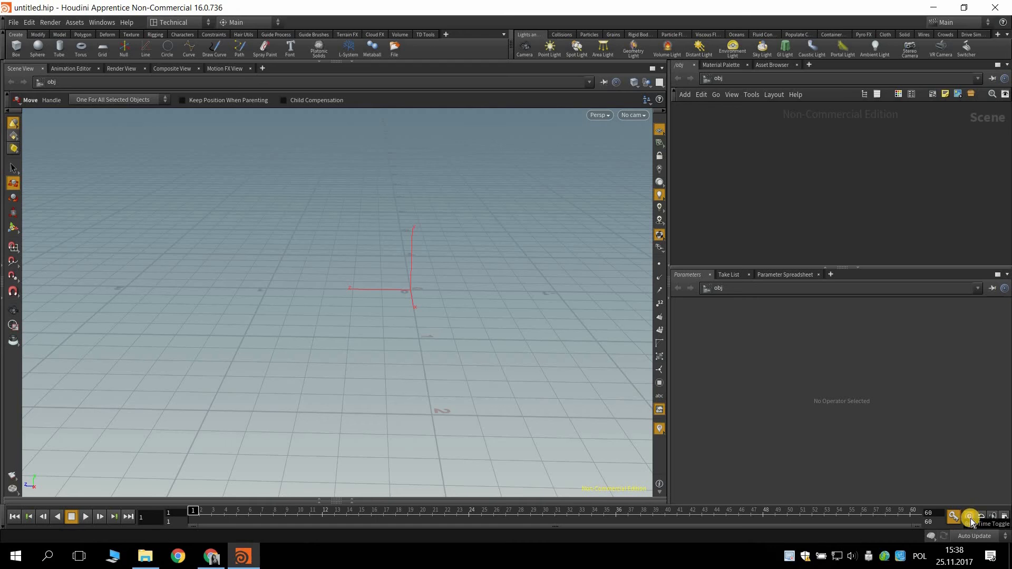